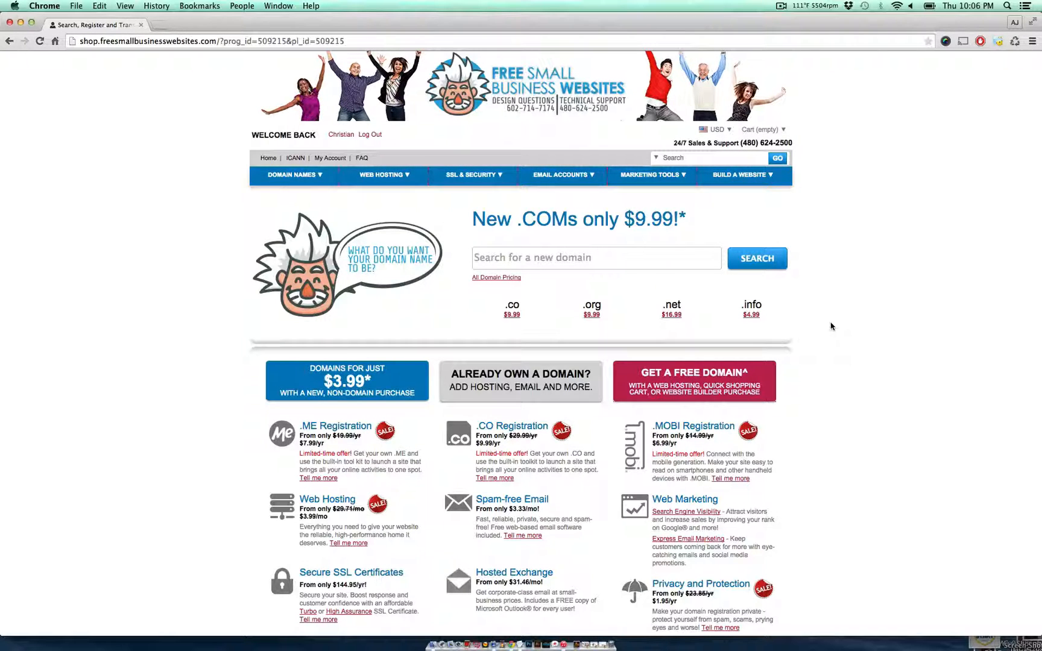
Step: Submit freesmallbusinesswebsites.com as a domain transfer and proceed to checkout
mouse_move(290, 175)
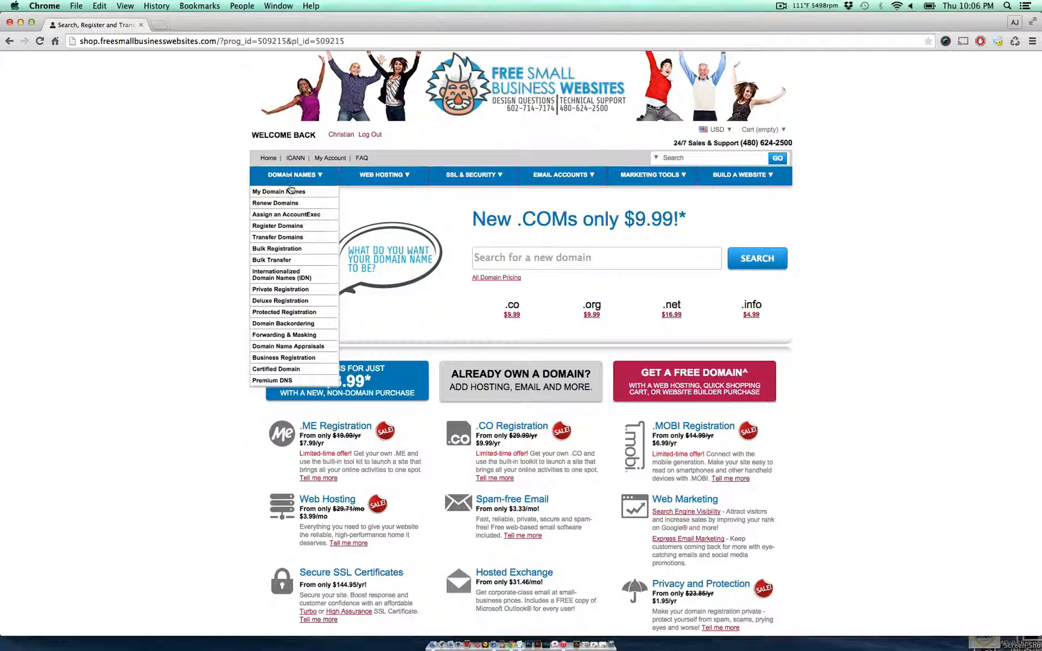
click(302, 238)
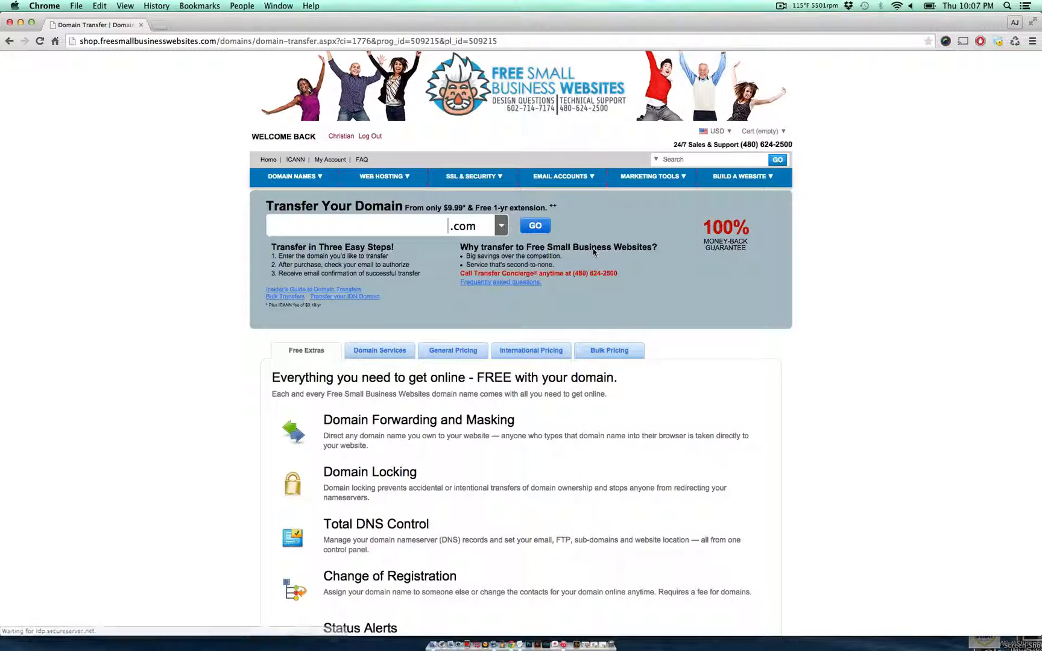
click(402, 224)
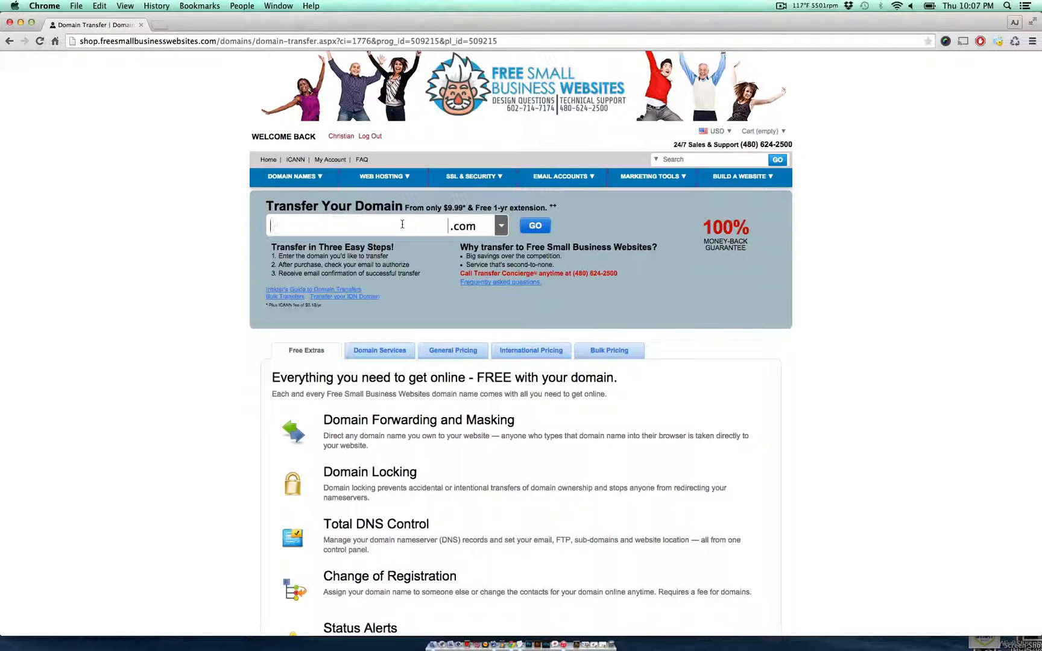
text(freesmallbusinesswebsit)
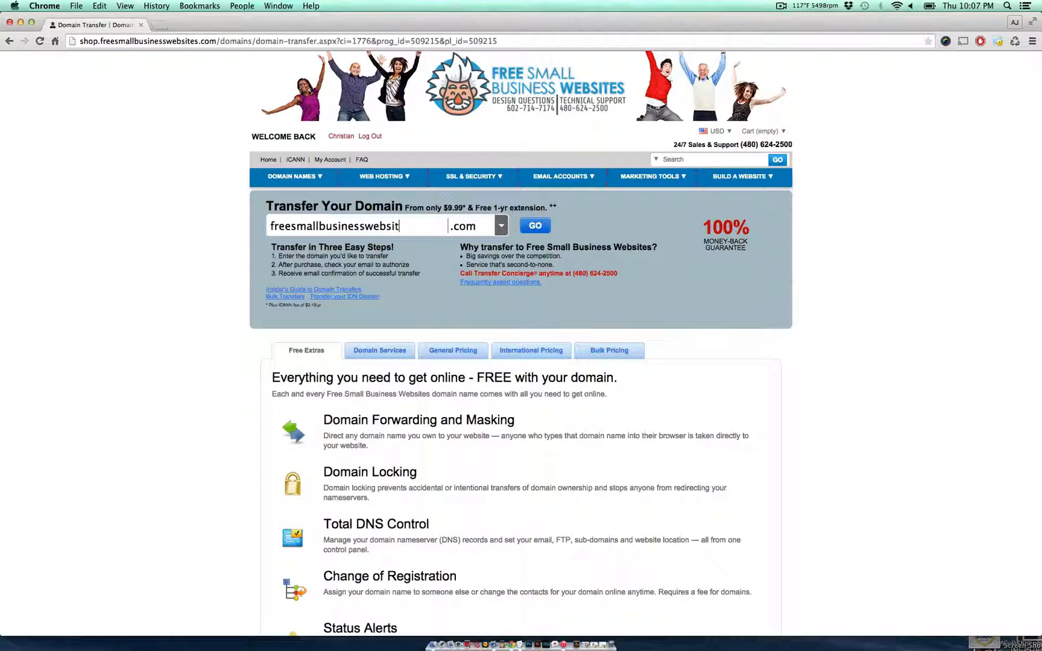
text(es.com)
click(548, 231)
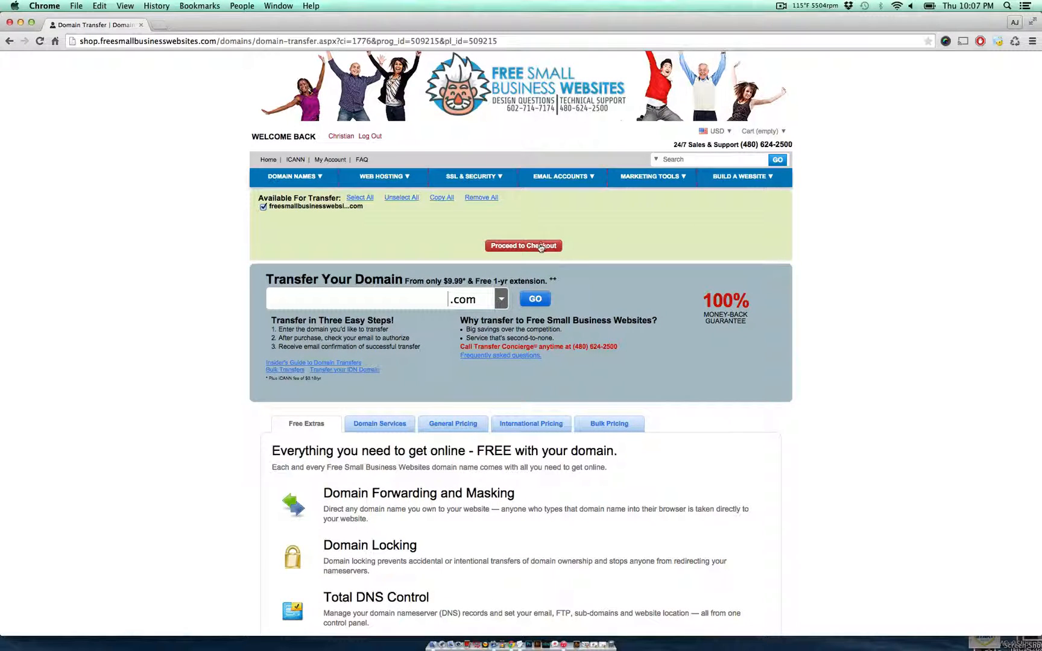
click(540, 246)
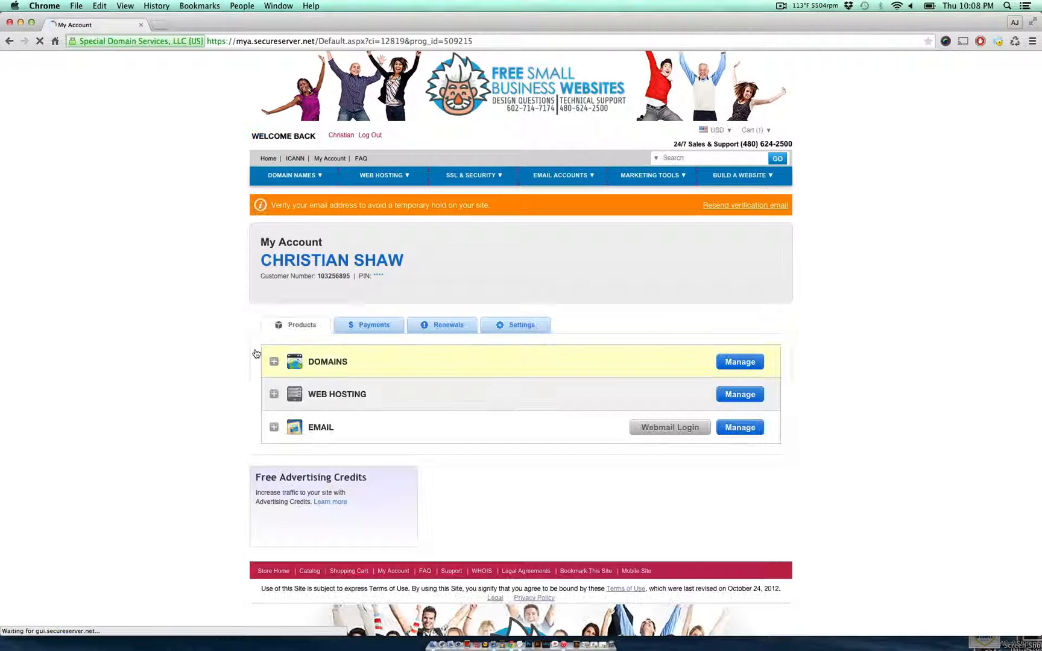
Step: Open domain management from the account's products and show the details of NEWAGEPOLITICSMUSIC.COM down to its authorization code
click(444, 372)
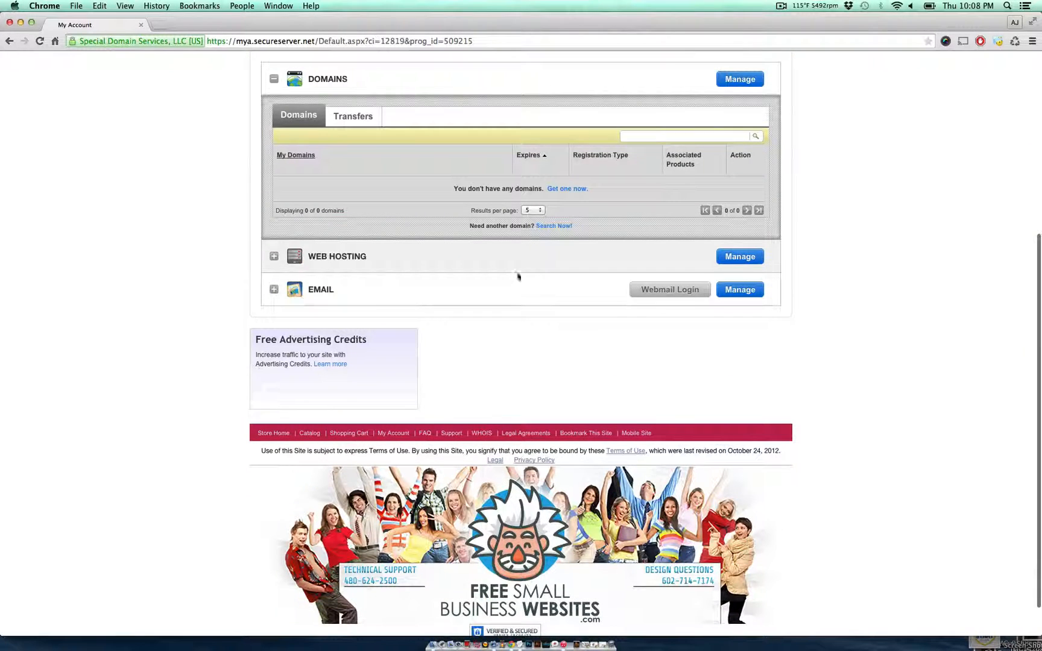
click(740, 82)
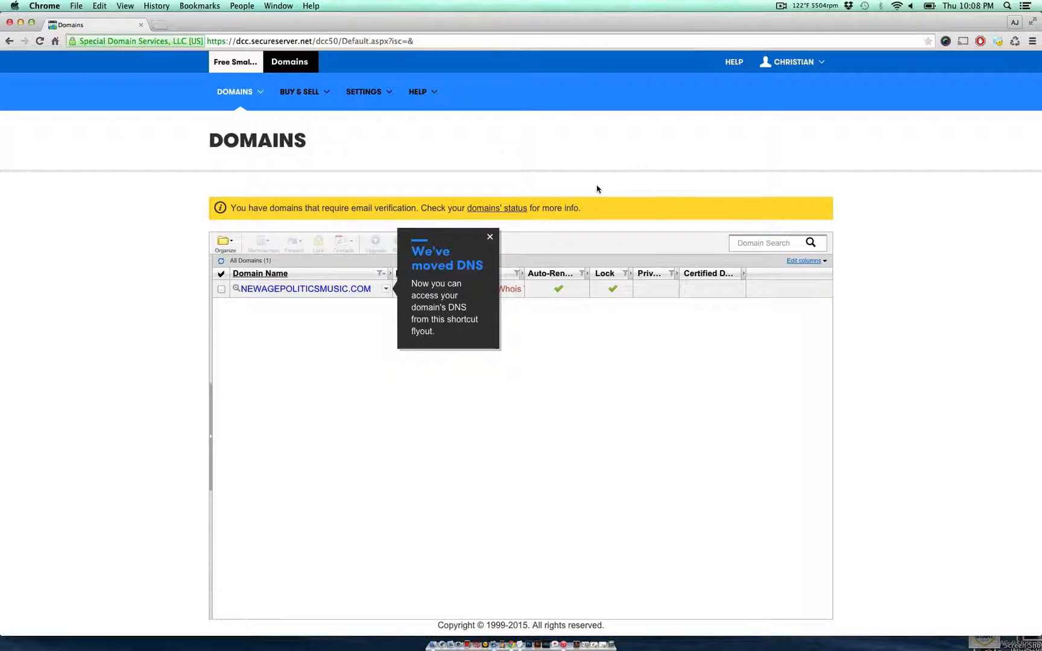
click(490, 238)
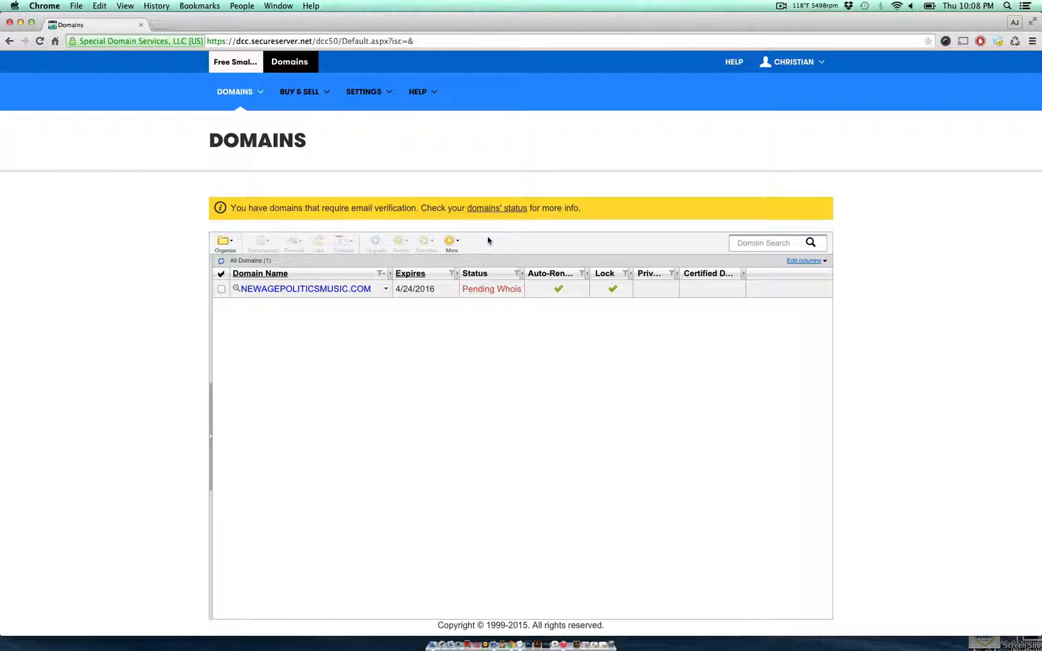
click(353, 290)
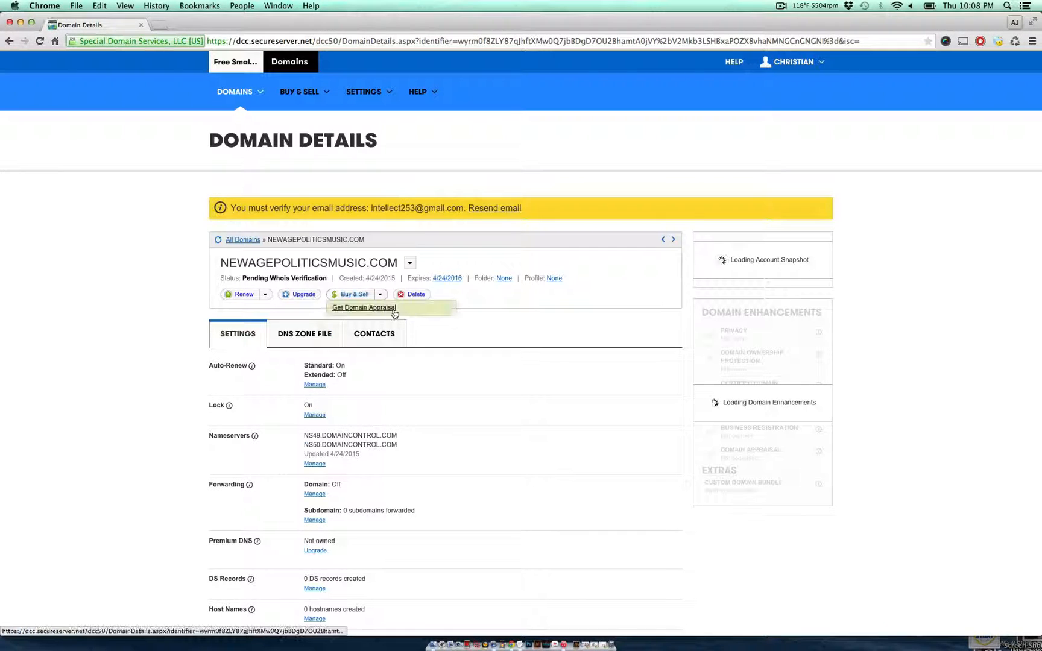
scroll(466, 381, down, 2)
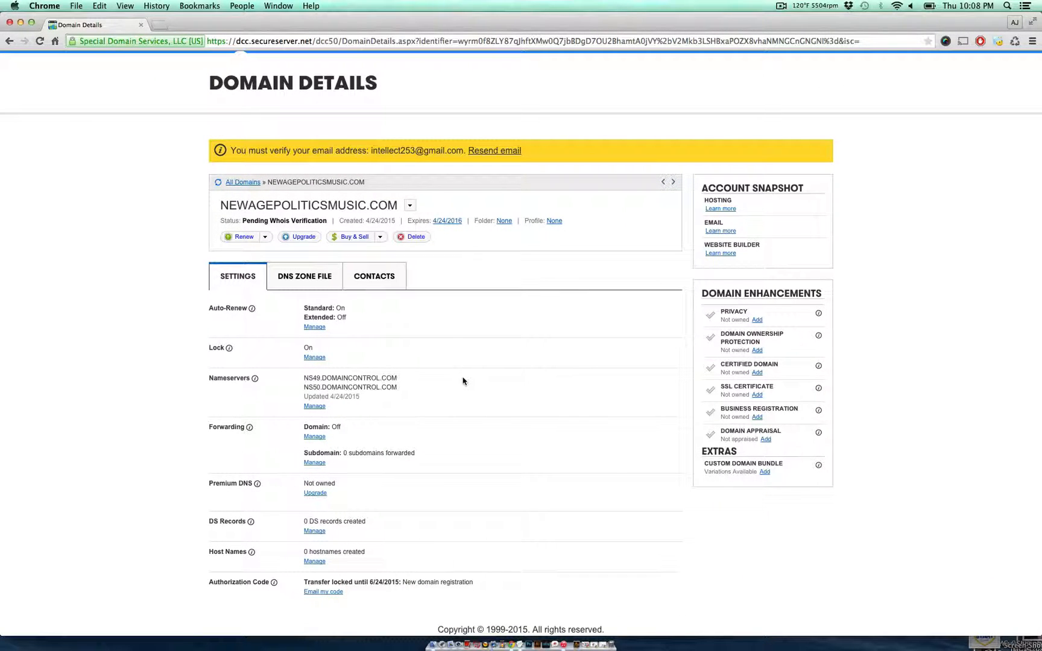
Step: Try the Off and On options of the domain lock, and leave the lock settings without saving
click(314, 358)
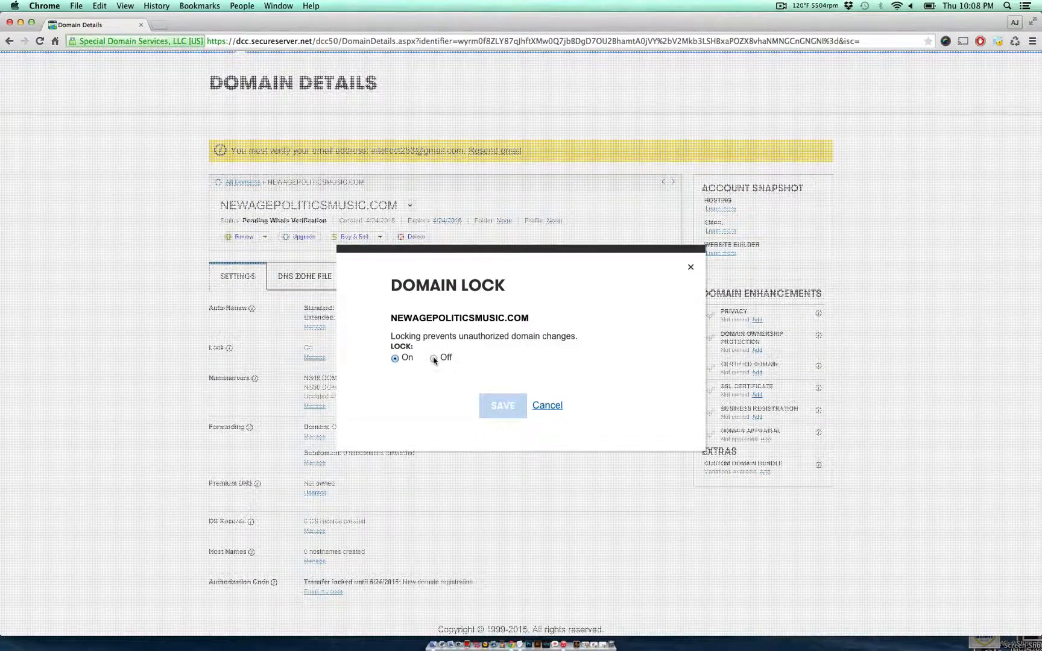
click(433, 358)
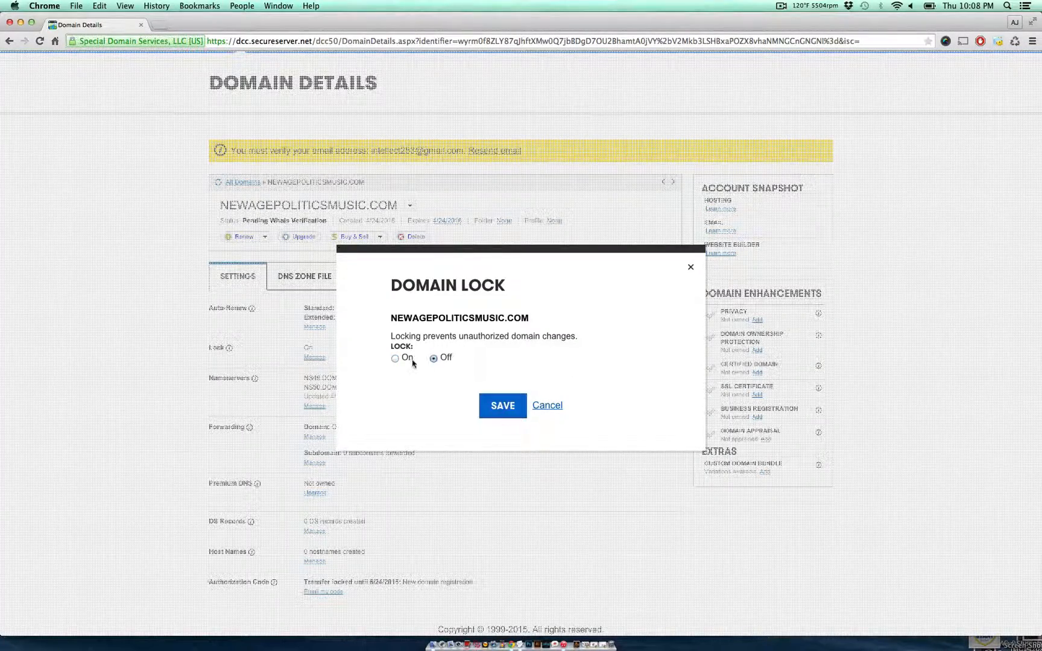
click(395, 358)
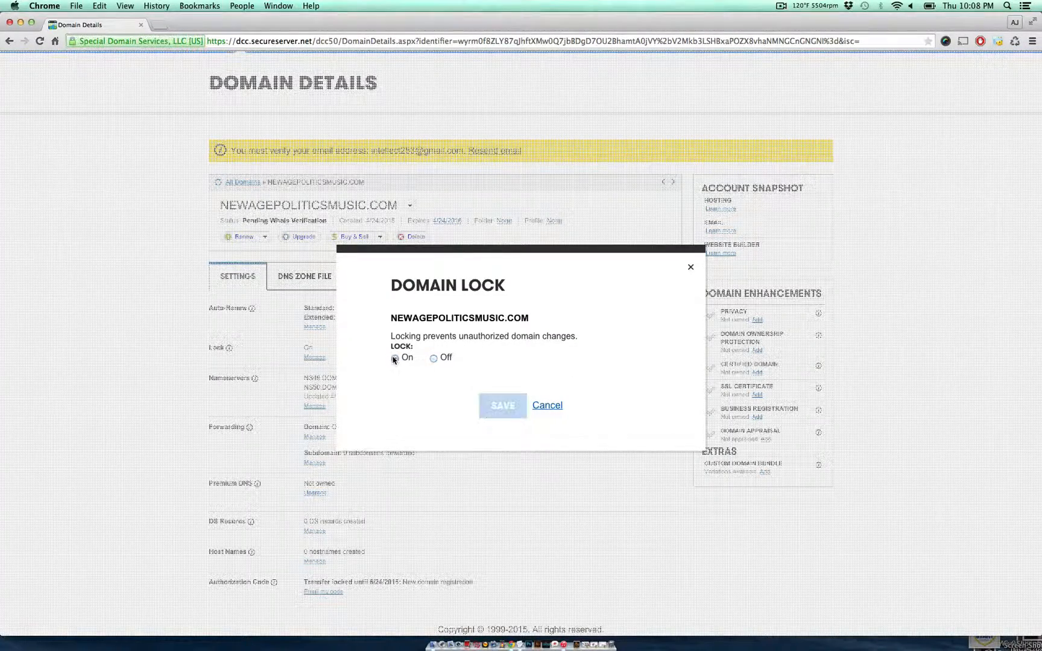
click(547, 406)
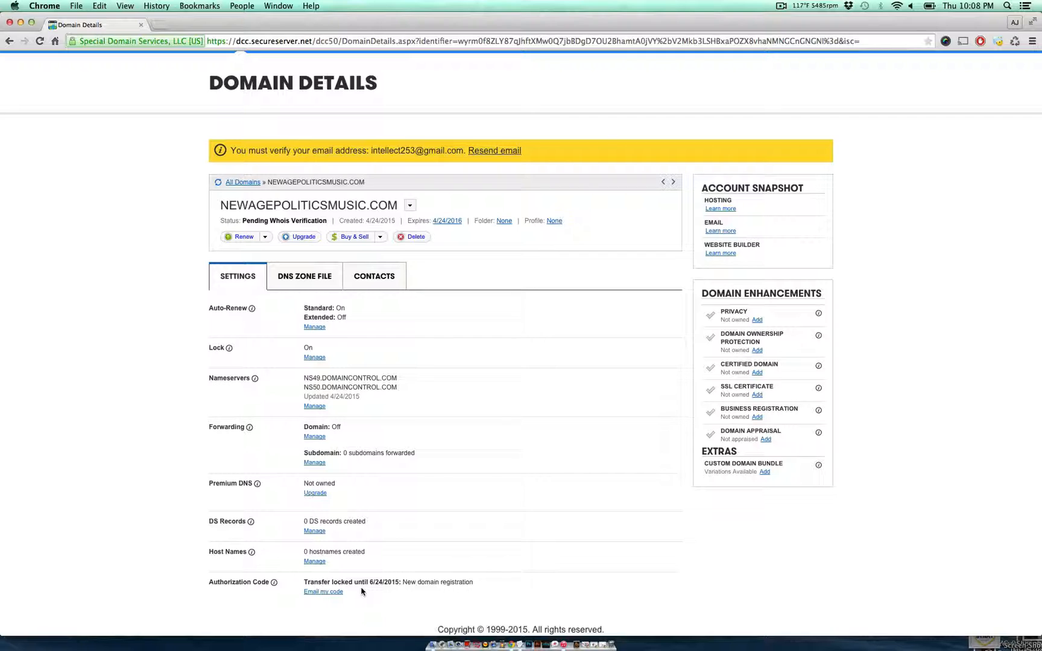
Step: Examine the domain's contact information, especially the administrator's e-mail address
click(391, 286)
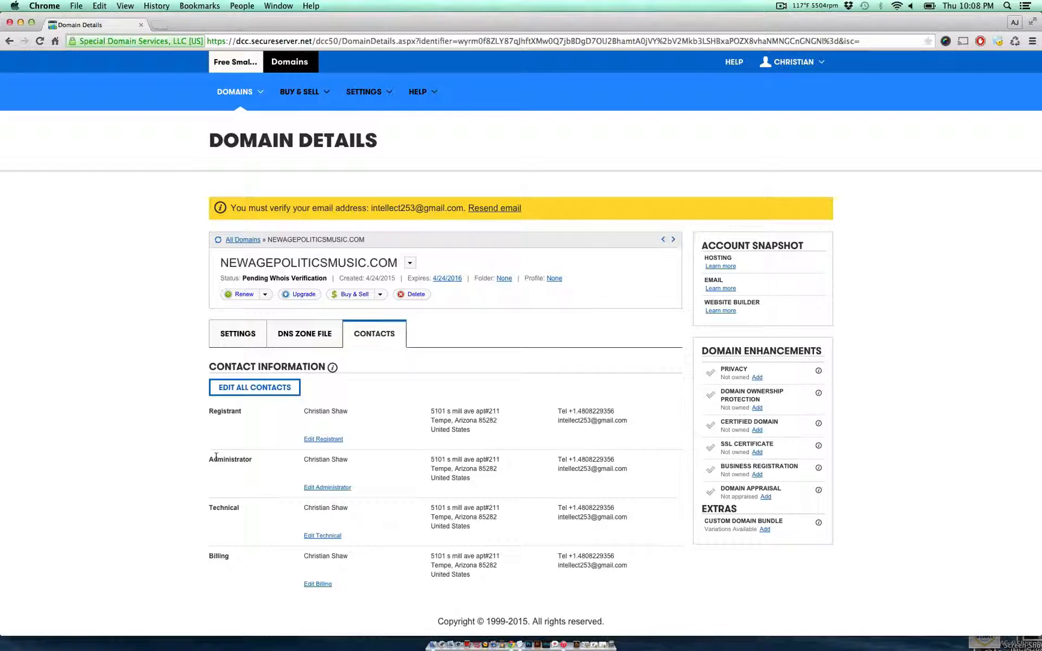
drag(216, 456, 224, 455)
drag(556, 471, 645, 473)
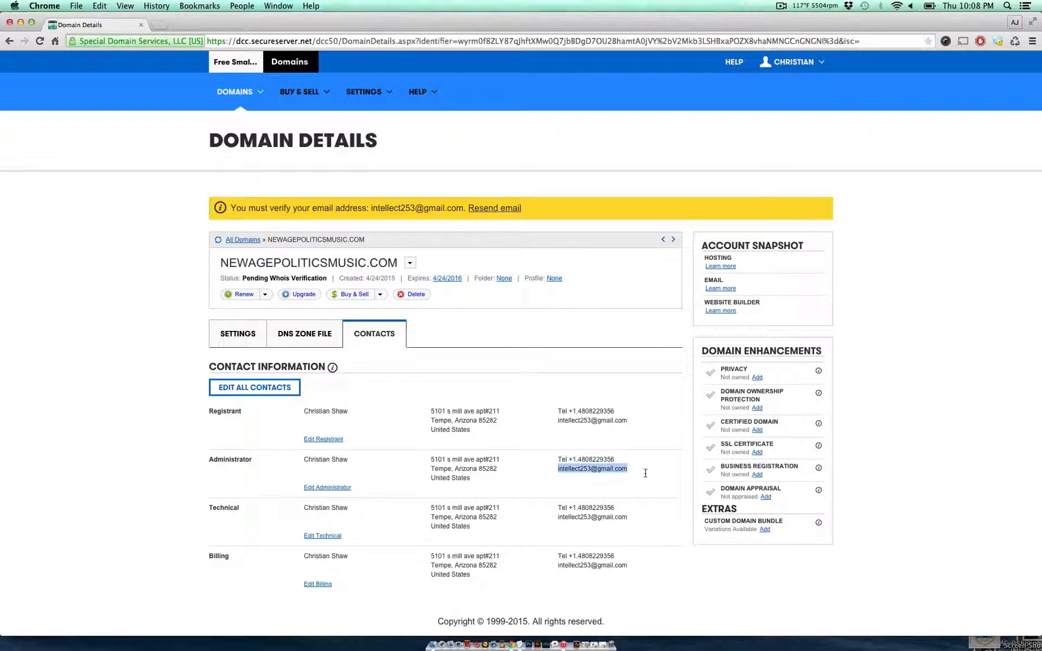
click(648, 473)
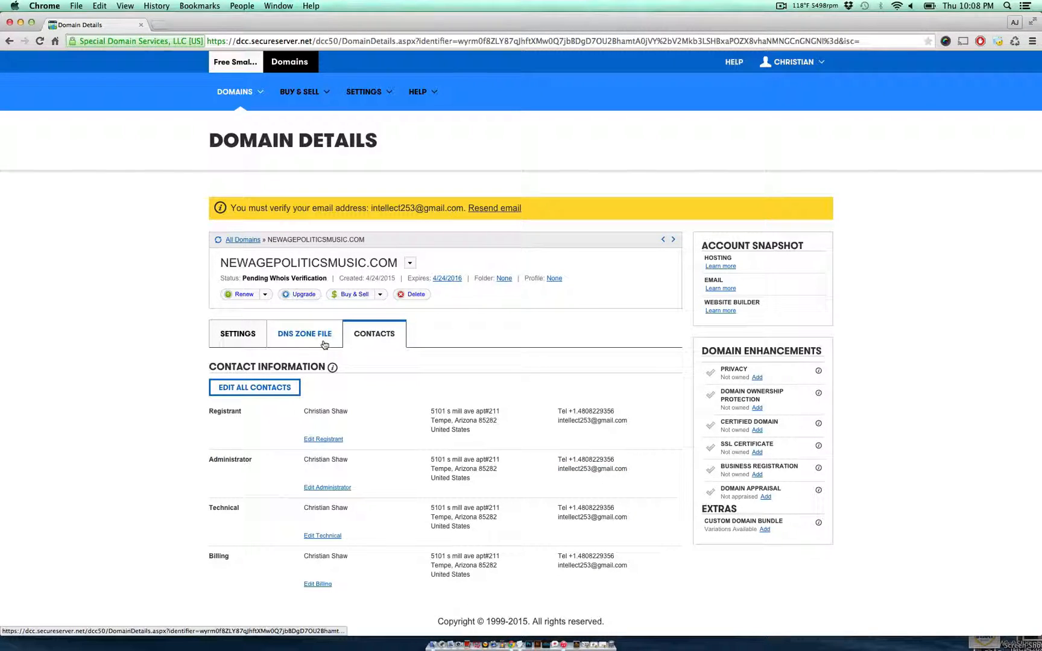
triple_click(582, 467)
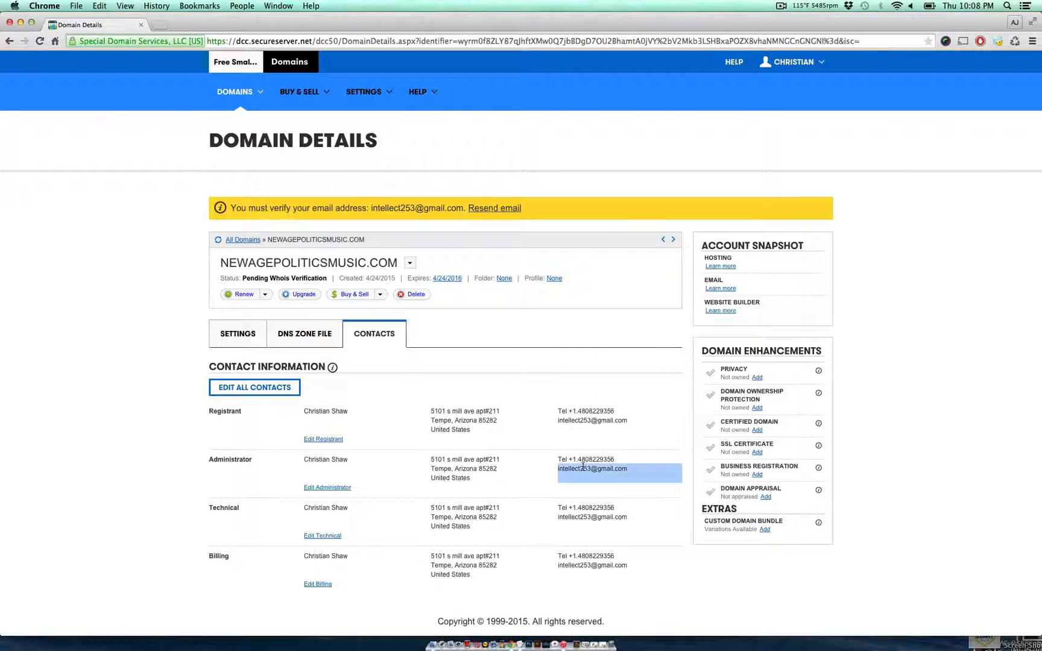
click(585, 466)
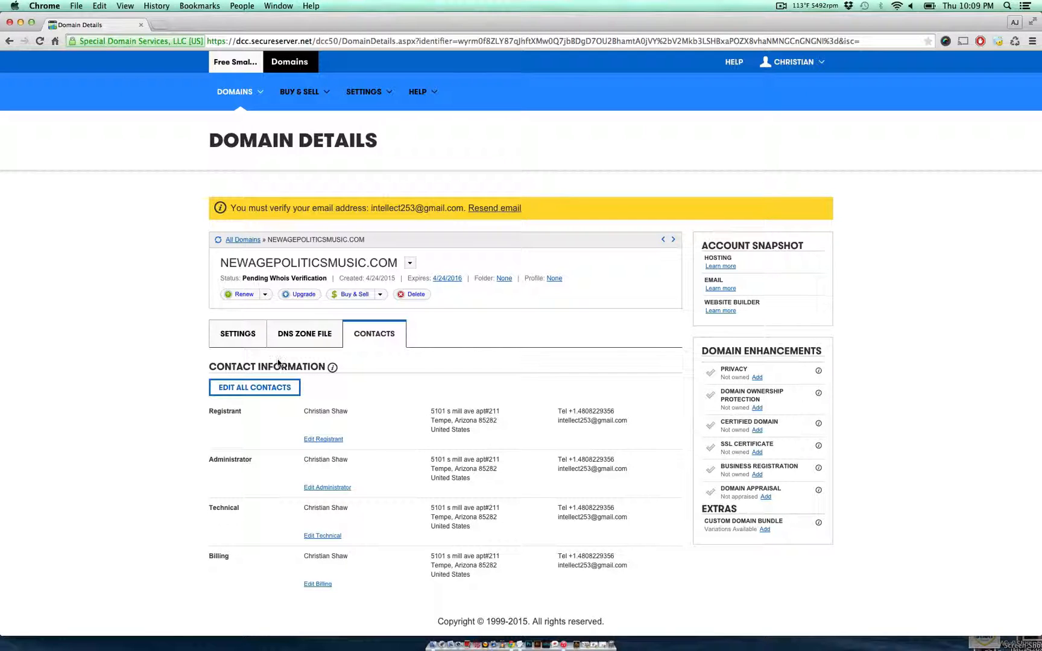
Step: Leave the domain's contacts for the full domain list and view the pending incoming transfers
click(246, 333)
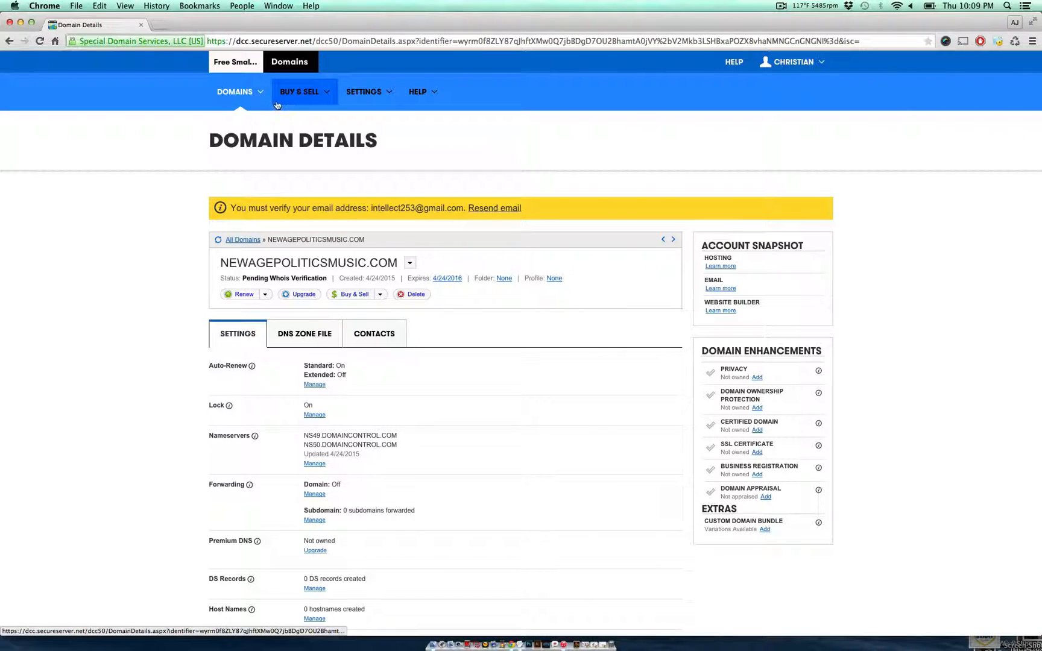
mouse_move(245, 93)
click(250, 113)
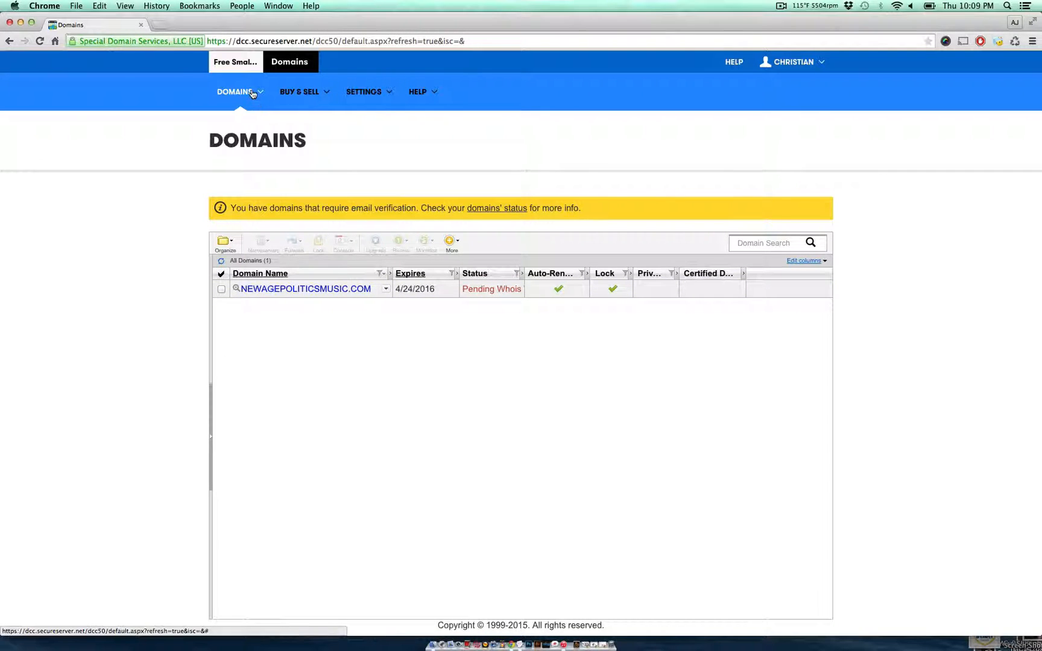
mouse_move(254, 95)
click(260, 137)
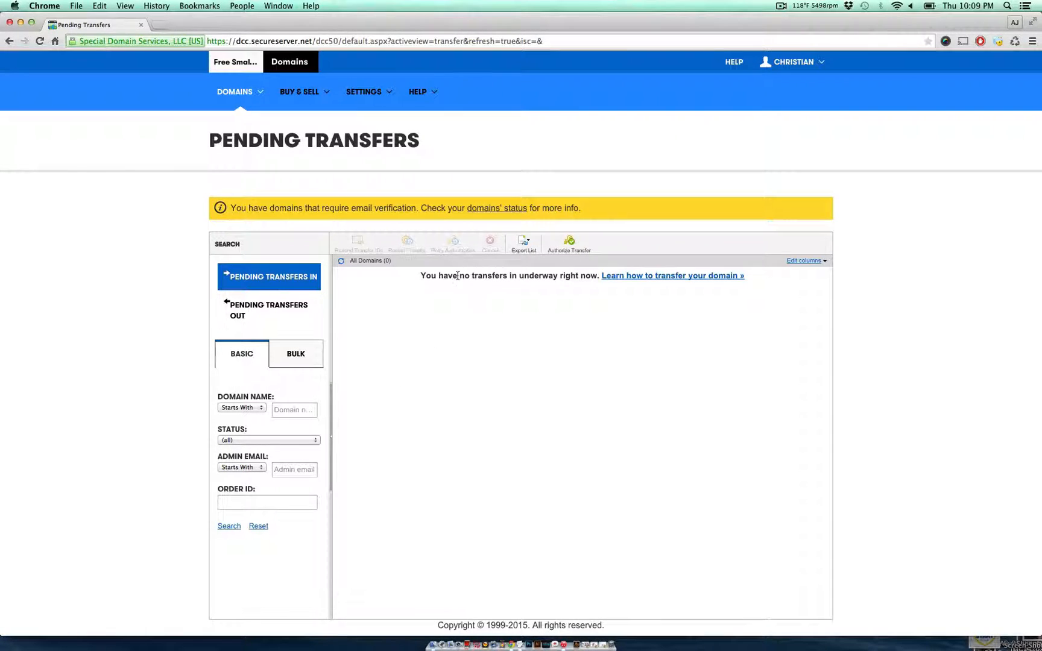
drag(457, 276, 515, 321)
click(514, 322)
Step: Look at the transaction ID and security code fields for authorizing a transfer, and close them without adding codes
click(575, 250)
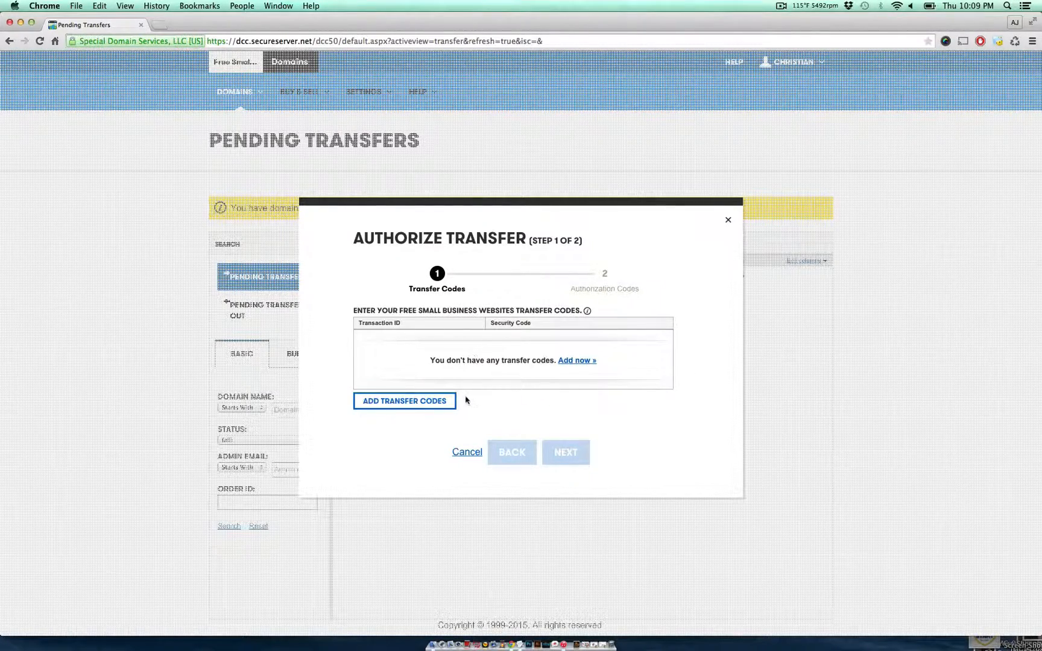
click(438, 401)
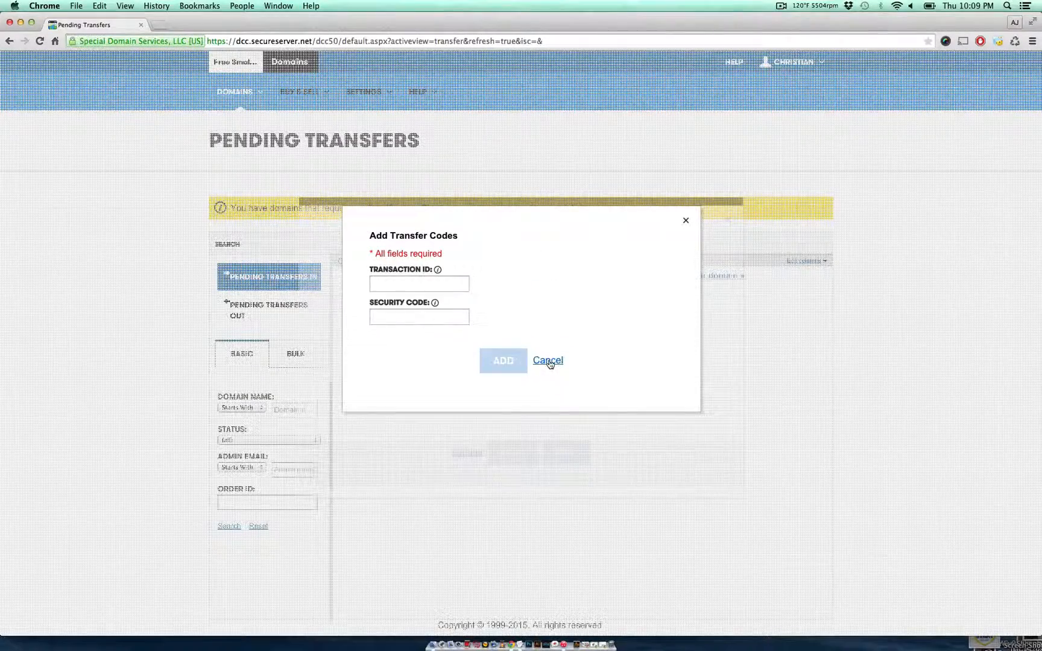
click(549, 362)
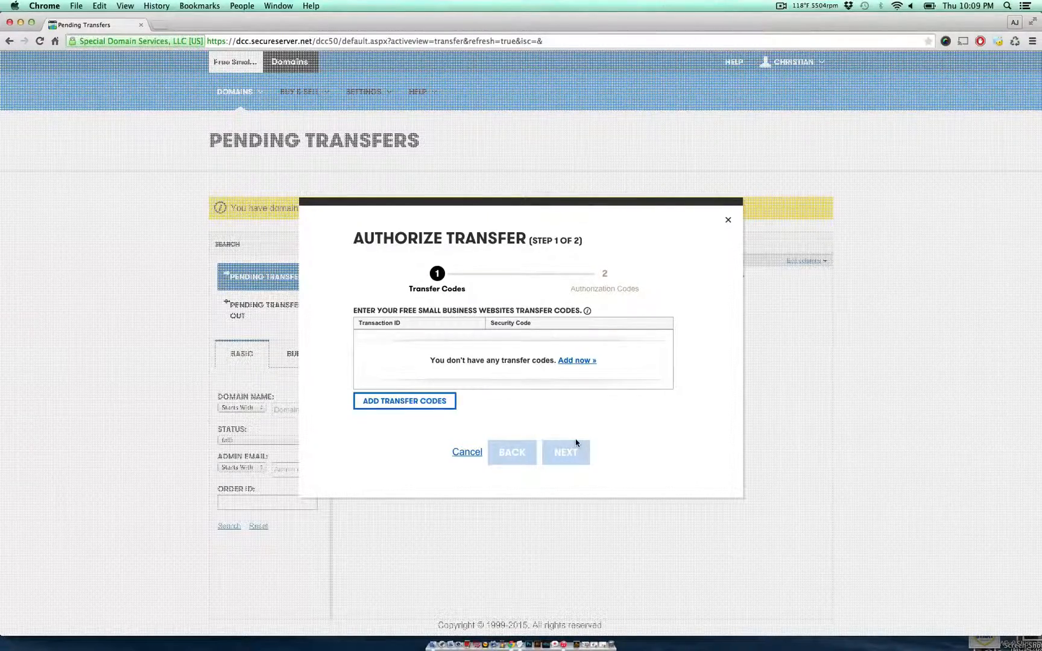
click(728, 220)
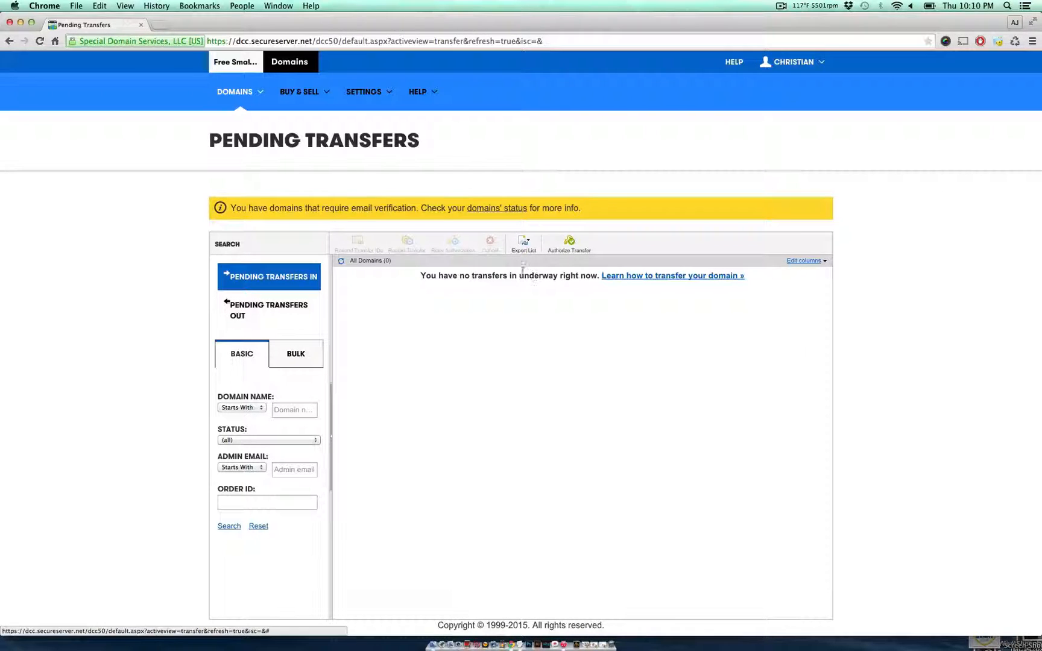
Step: Check the pending outgoing transfers and review the authorization code section in the details of NEWAGEPOLITICSMUSIC.COM
click(303, 326)
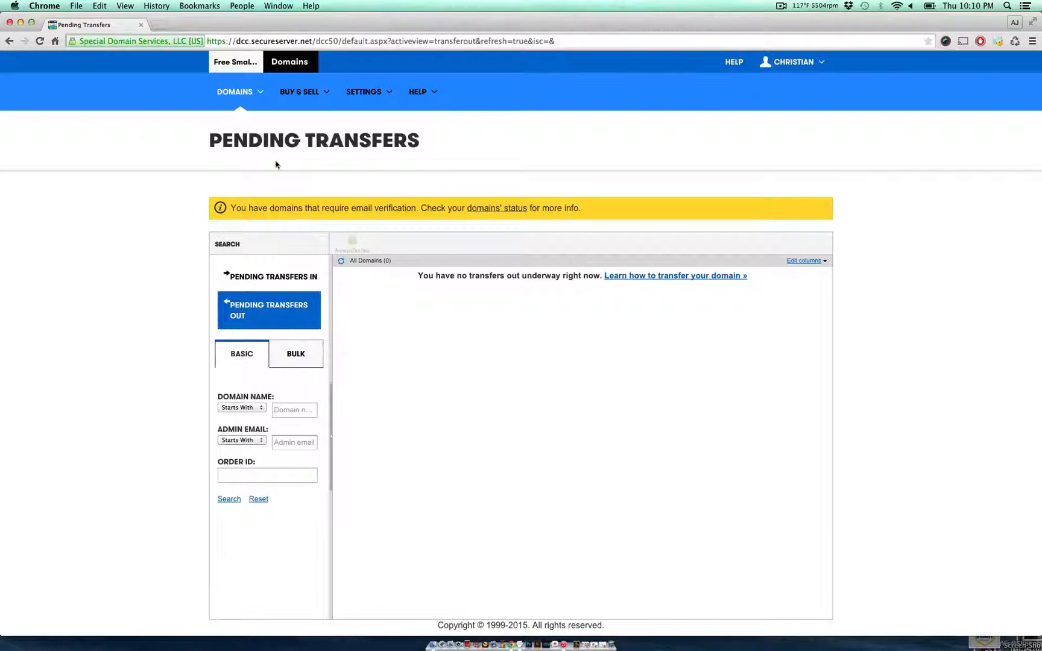
click(247, 91)
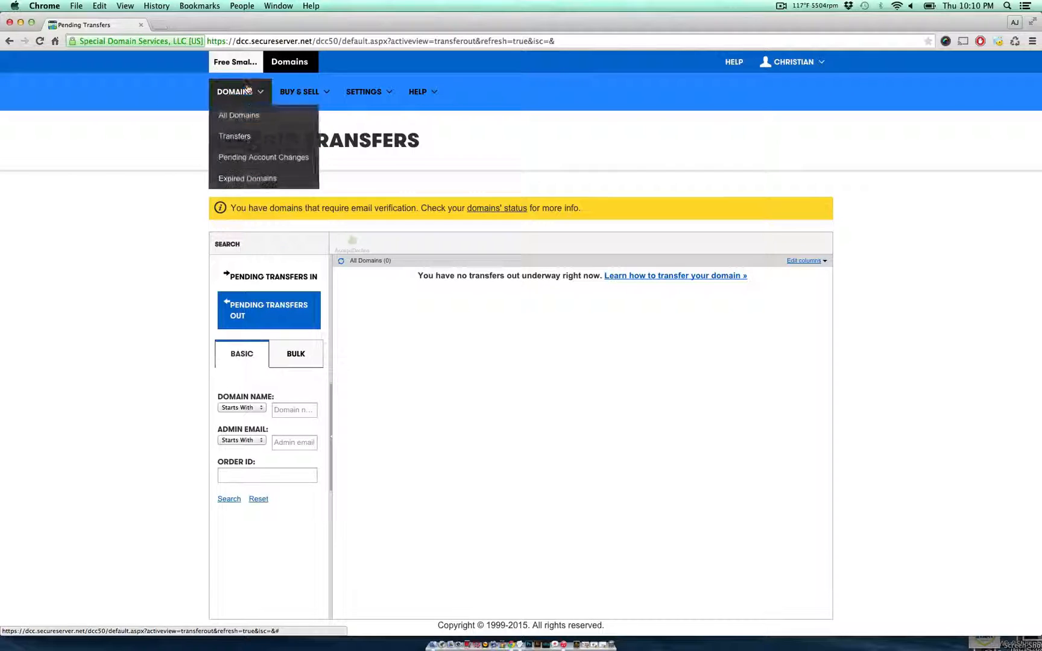
click(257, 120)
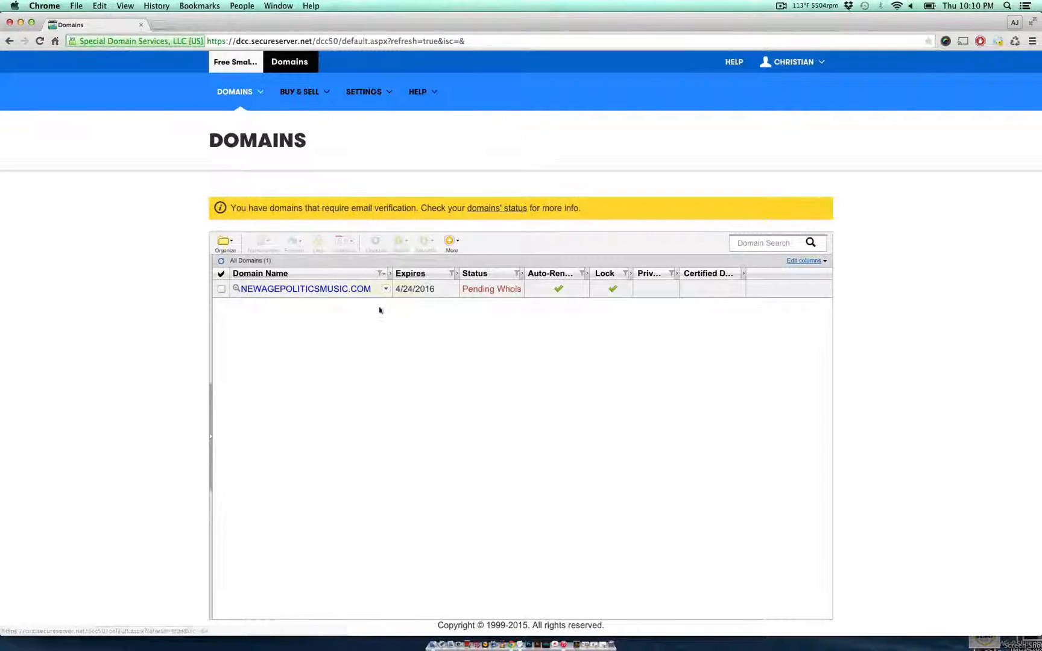
click(348, 291)
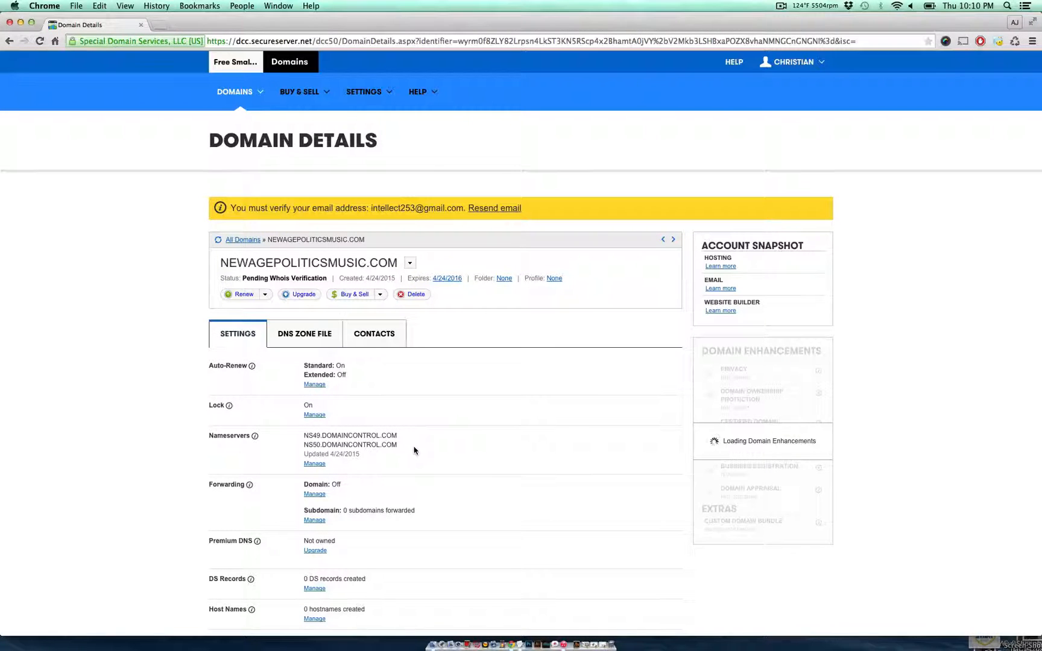
scroll(413, 450, down, 2)
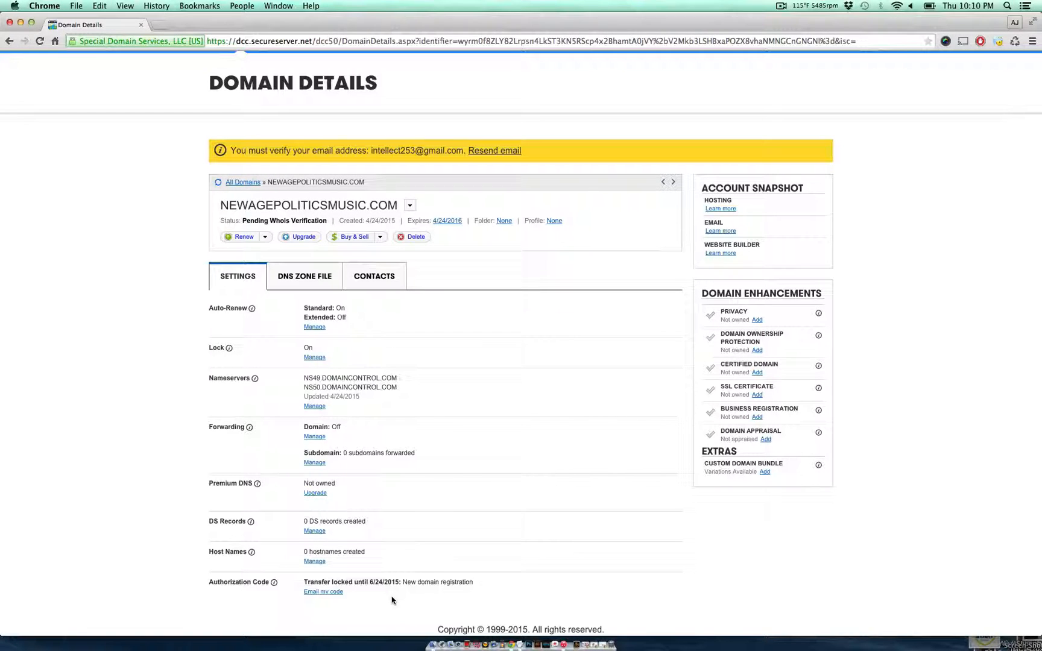
drag(381, 601, 295, 440)
click(294, 440)
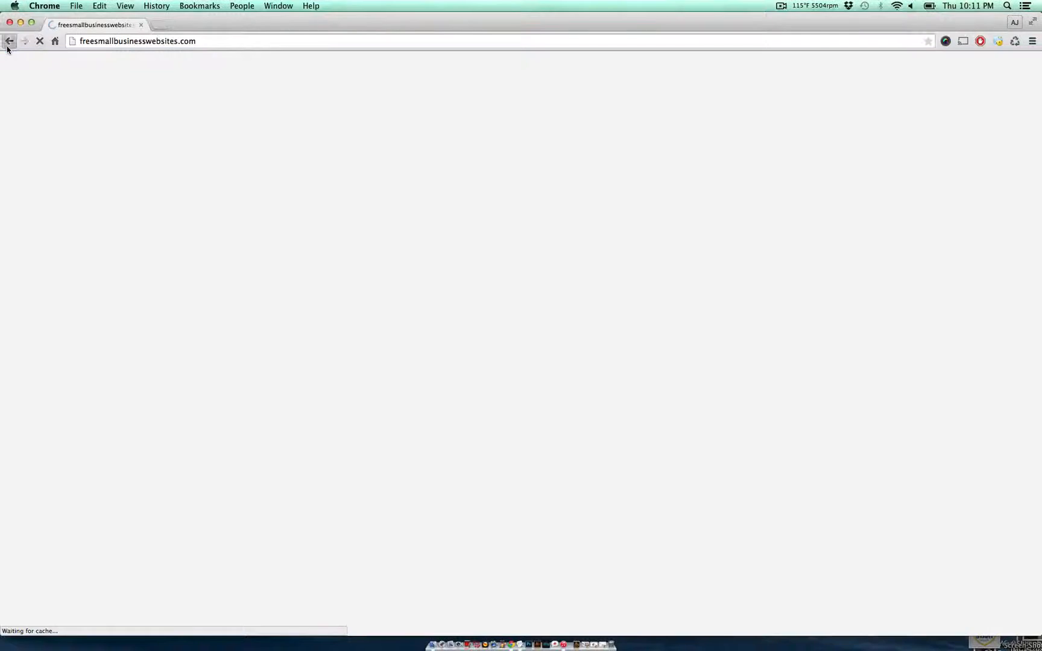
Step: Return to the account page and open the domain transfer page of the store
click(8, 42)
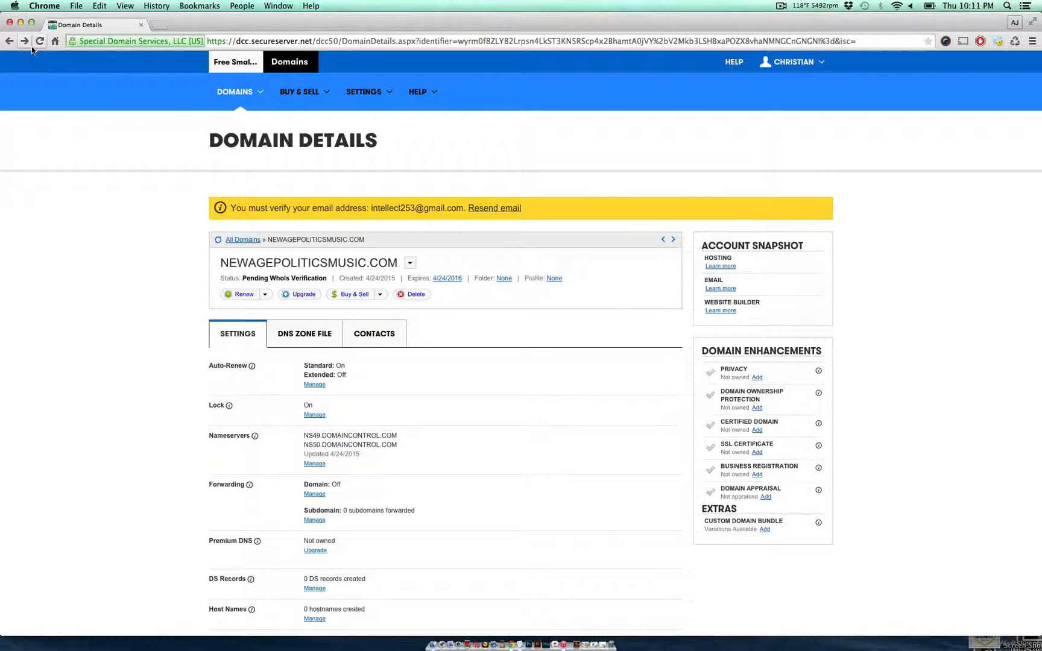
click(790, 63)
click(767, 161)
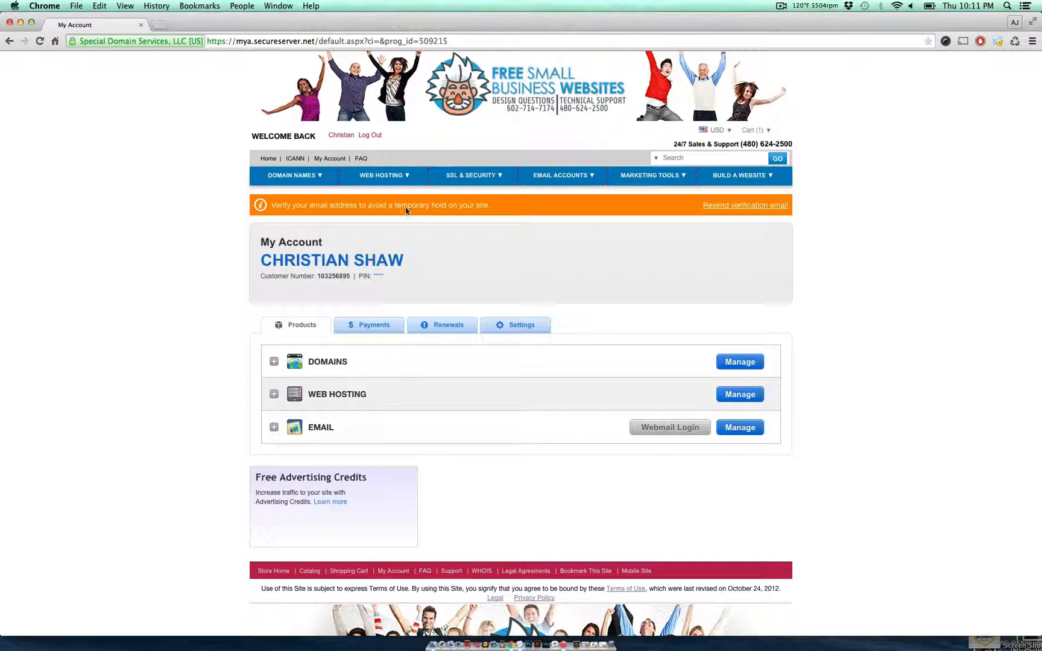
mouse_move(310, 175)
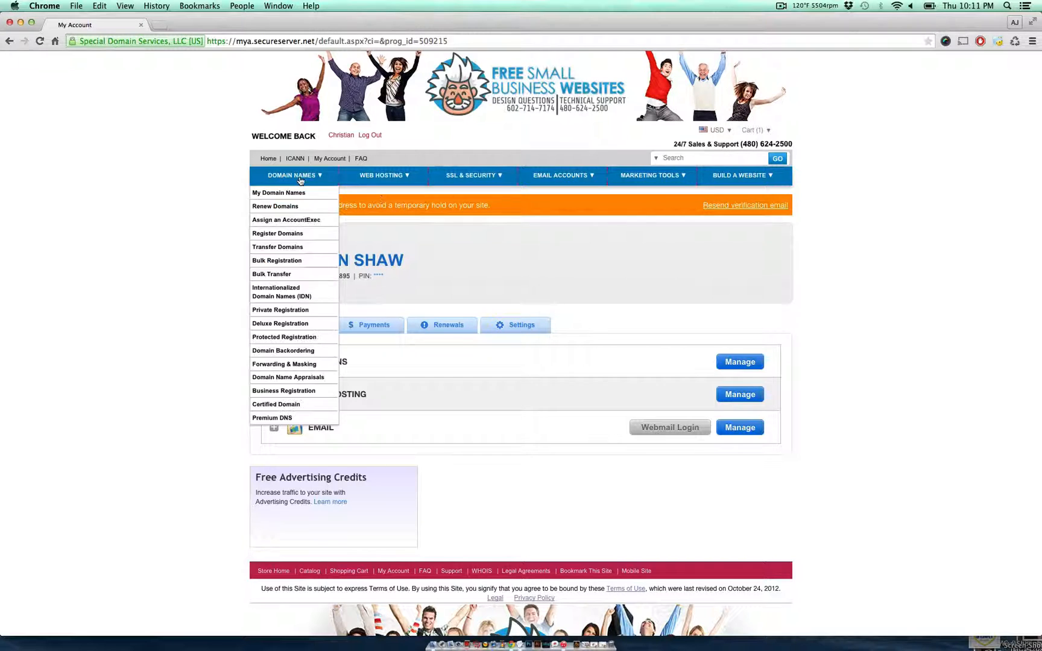
click(299, 251)
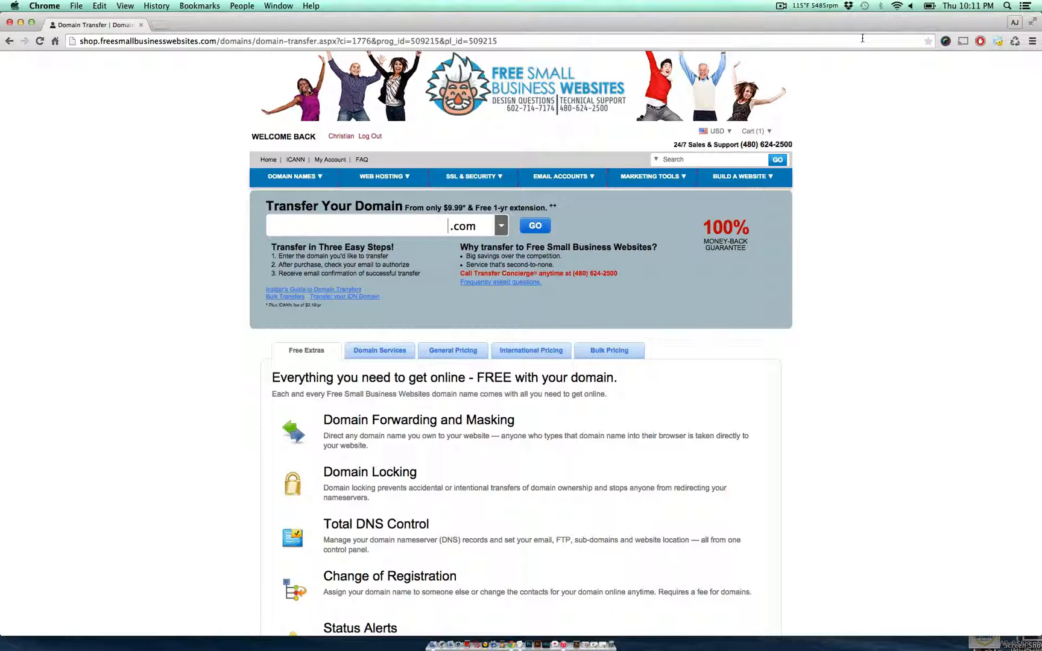
click(780, 6)
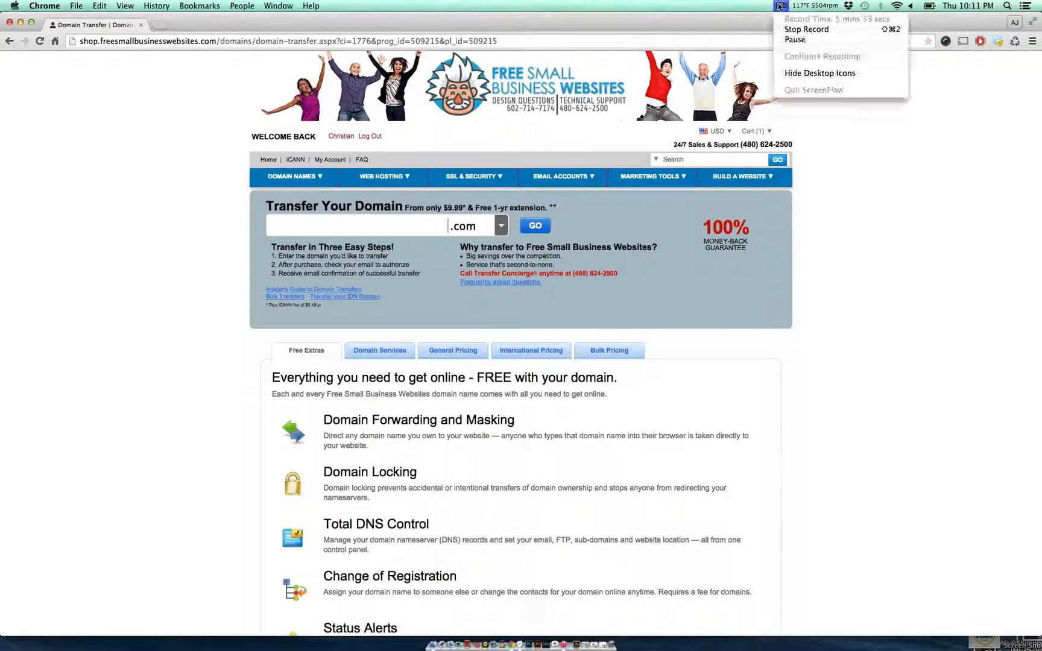
click(799, 30)
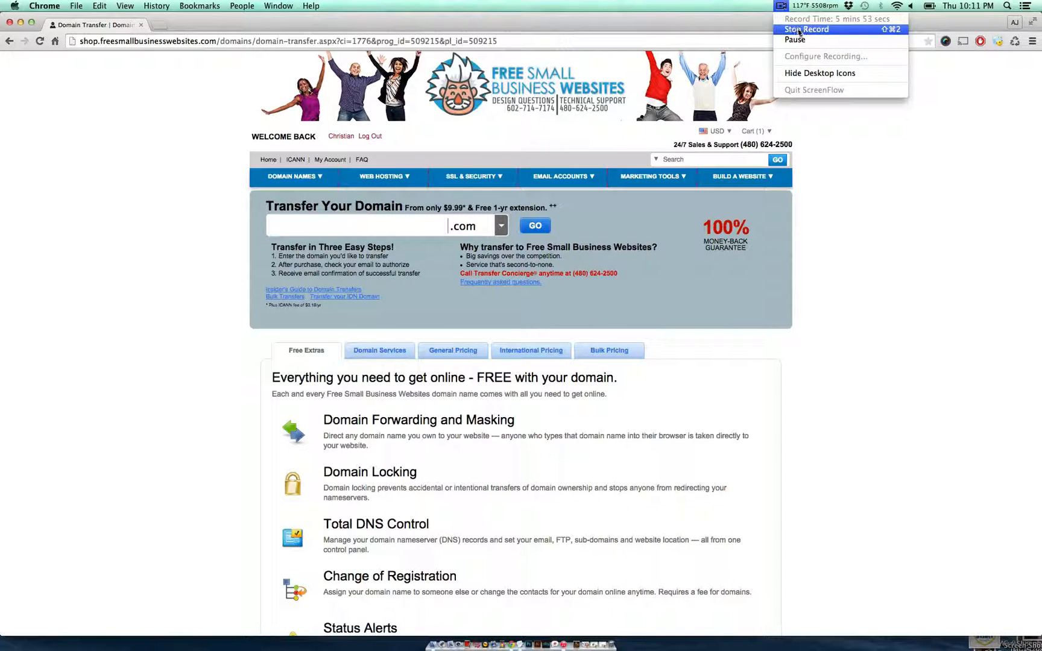